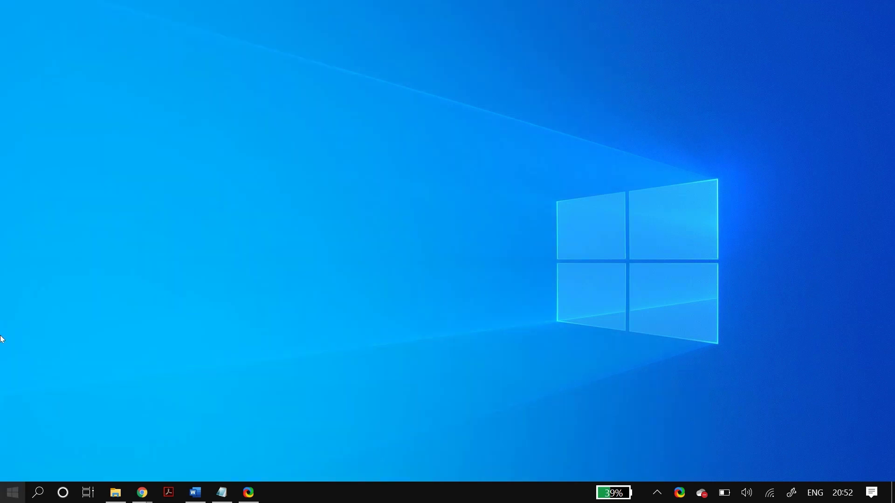
- Find Google Chrome through the Windows search, run it as administrator, and bring up its browser window
{"action": "key", "text": "super"}
{"action": "type", "text": "google c"}
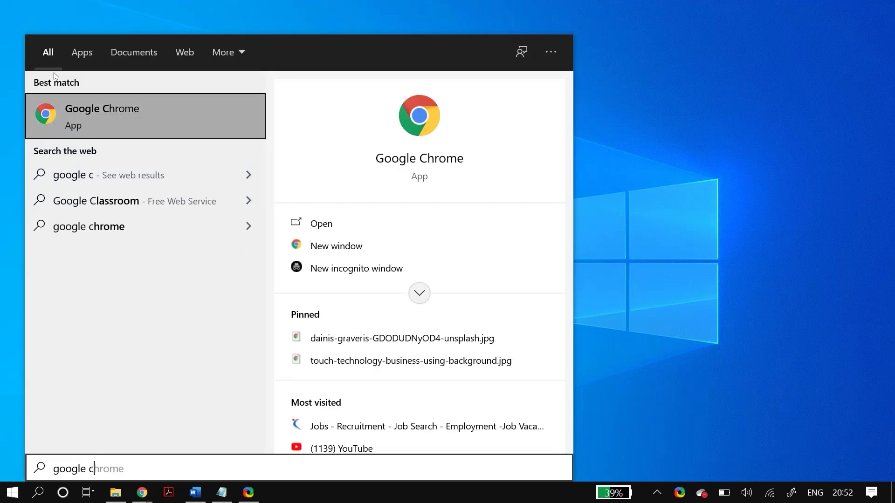
{"action": "right_click", "coordinate": [90, 109]}
{"action": "key", "text": "Down"}
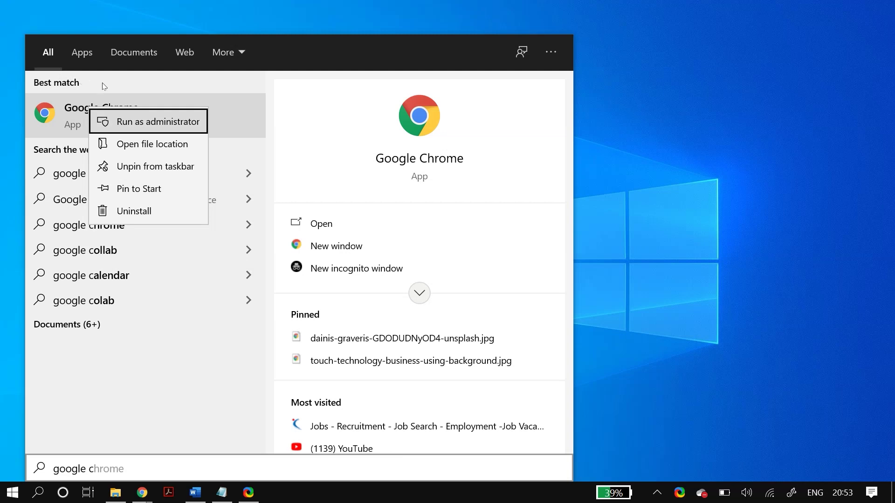
{"action": "key", "text": "Return"}
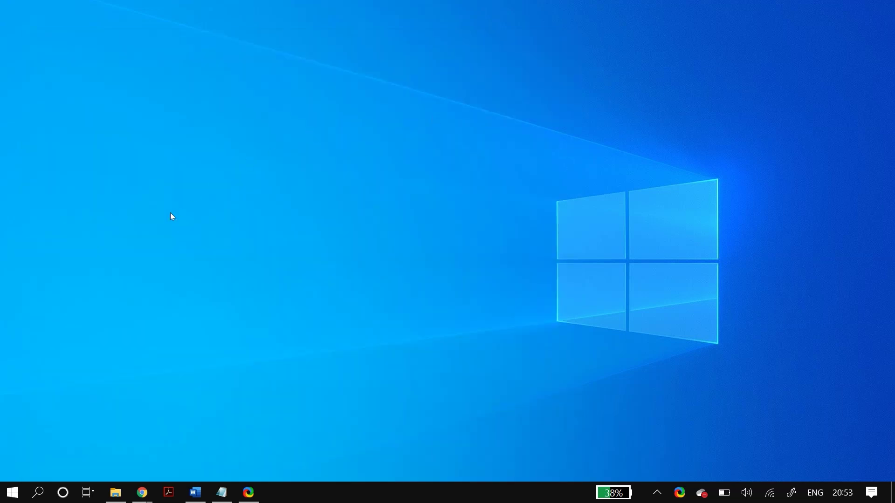
{"action": "key", "text": "super+2"}
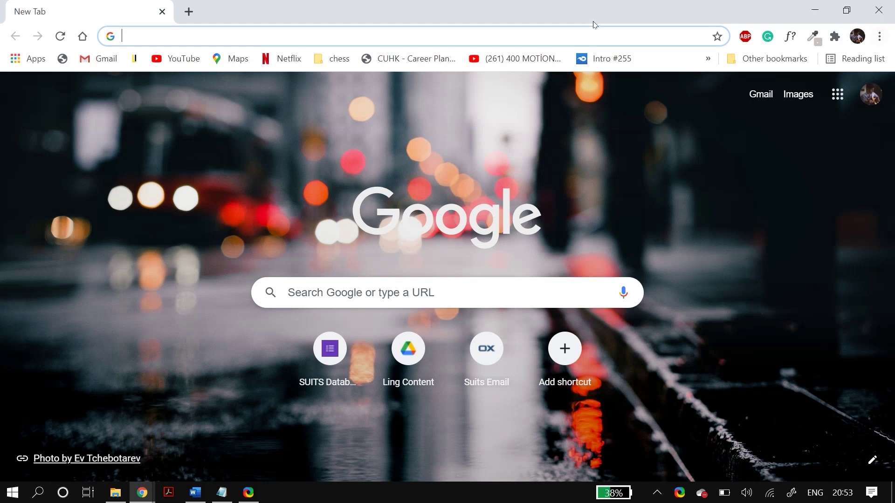
- Open the browsing history page and bring up the Clear browsing data settings from it
{"action": "key", "text": "alt+f"}
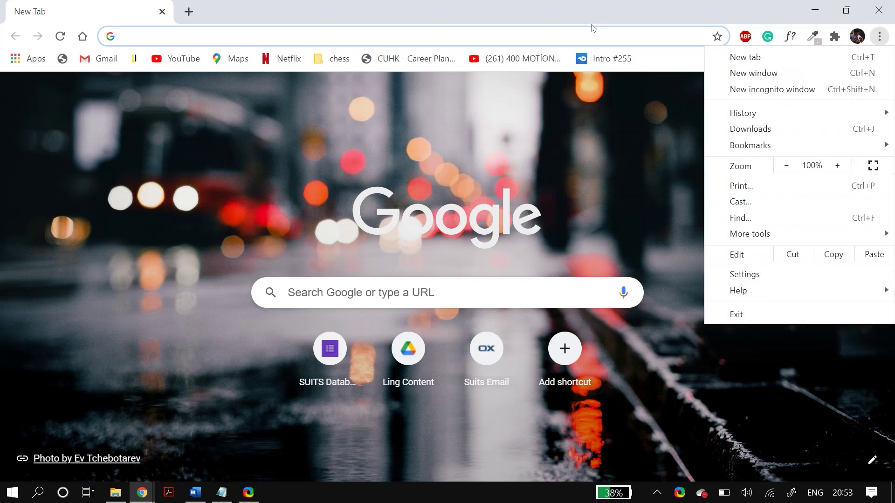
{"action": "key", "text": "Down"}
{"action": "key", "text": "Down"}
{"action": "key", "text": "Down"}
{"action": "key", "text": "Down"}
{"action": "key", "text": "Right"}
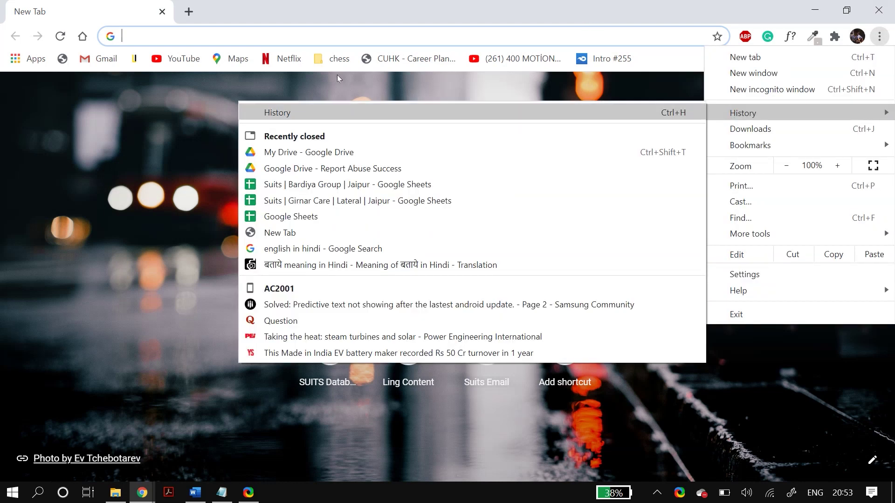
{"action": "key", "text": "Return"}
{"action": "left_click", "coordinate": [149, 198]}
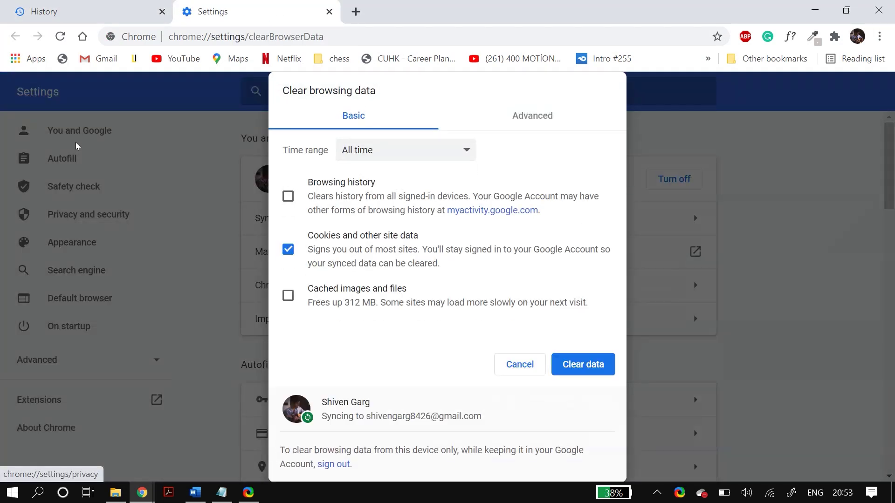
- Choose the All time range, select browsing history and cached images and files as well, and finish the Clear browsing data dialog
{"action": "left_click", "coordinate": [372, 150]}
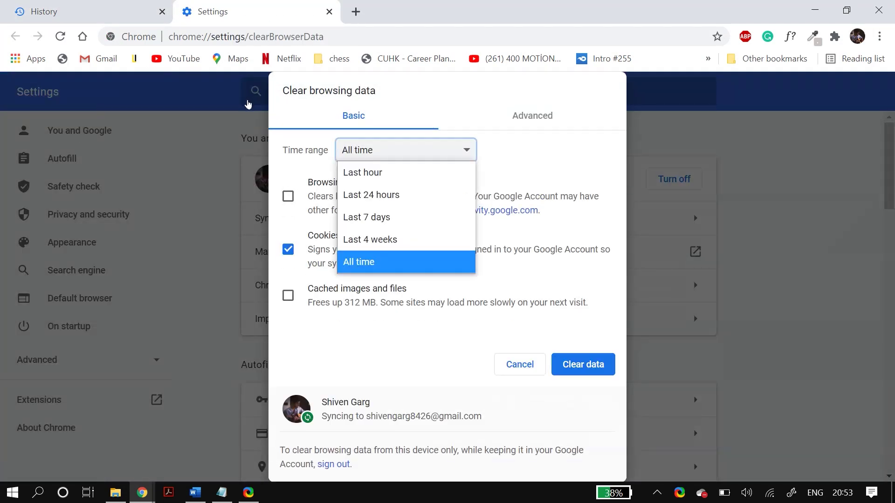
{"action": "key", "text": "Return"}
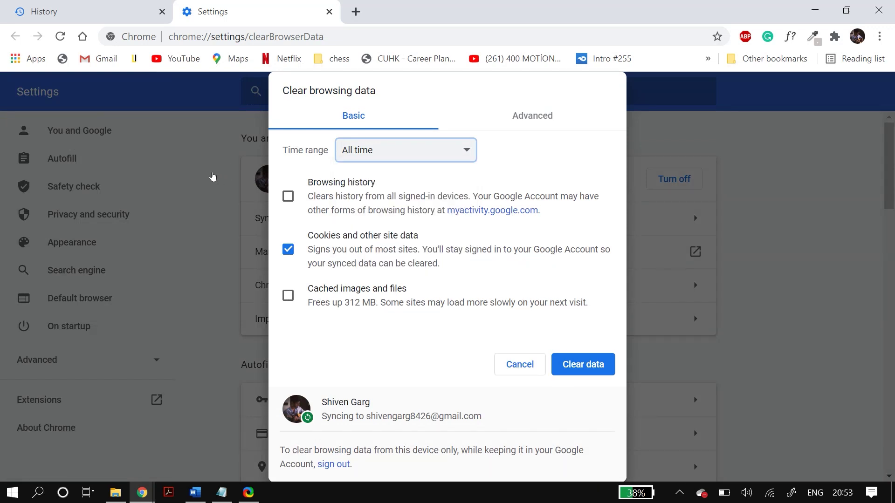
{"action": "key", "text": "Tab"}
{"action": "key", "text": "space"}
{"action": "key", "text": "Tab"}
{"action": "key", "text": "Tab"}
{"action": "key", "text": "space"}
{"action": "key", "text": "Return"}
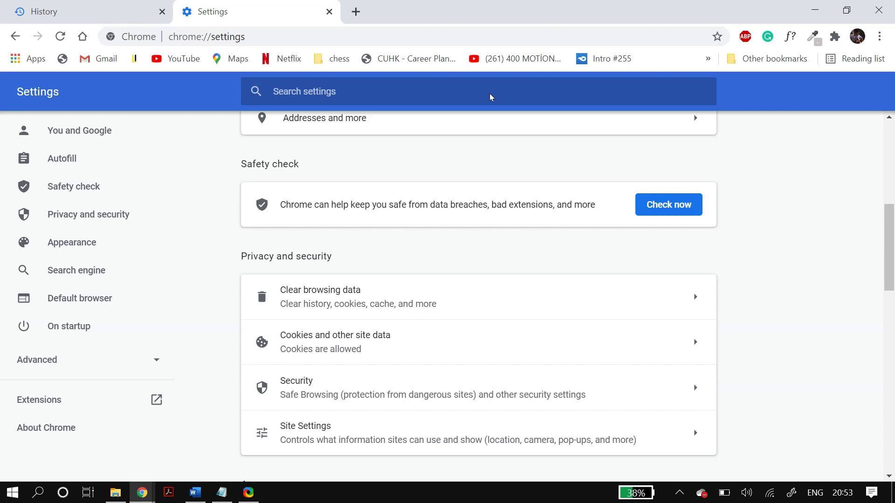
- Open a new incognito window from the browser
{"action": "key", "text": "alt+f"}
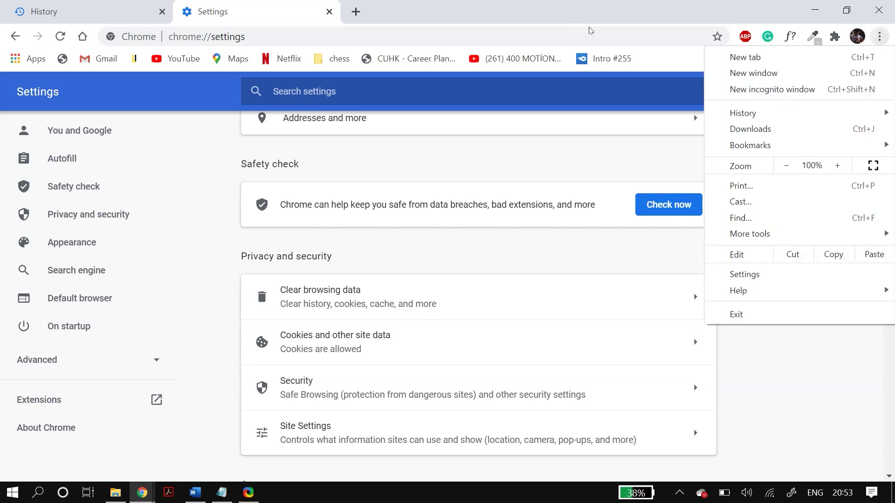
{"action": "key", "text": "Down"}
{"action": "key", "text": "Down"}
{"action": "key", "text": "Down"}
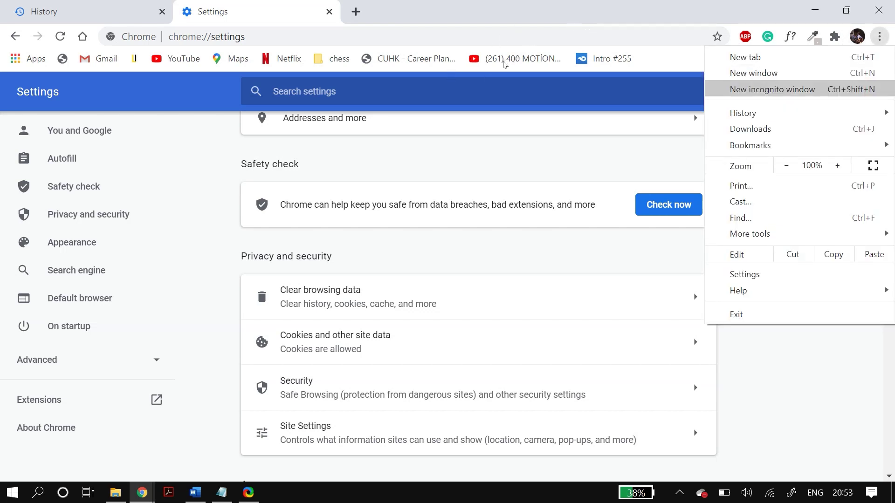
{"action": "key", "text": "Return"}
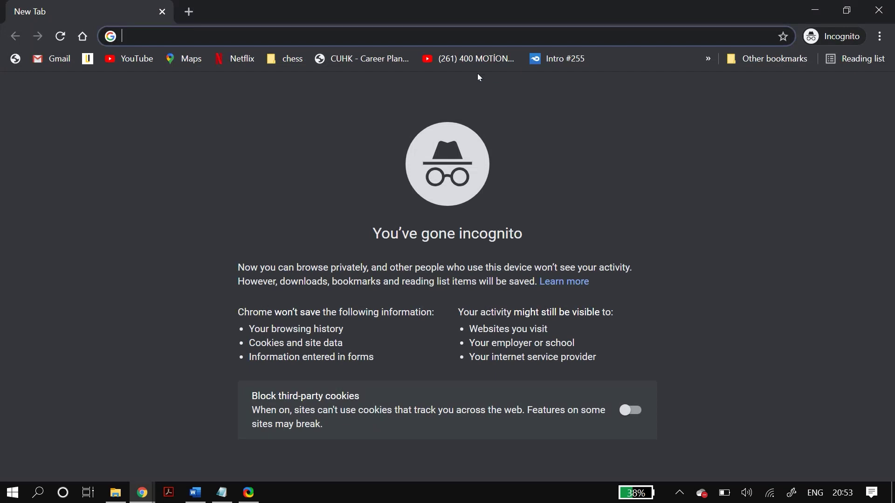
- Search for google meet in the incognito window, open the Google Meet page, and look through it
{"action": "type", "text": "google meet"}
{"action": "key", "text": "Down"}
{"action": "key", "text": "Down"}
{"action": "key", "text": "Down"}
{"action": "key", "text": "Down"}
{"action": "key", "text": "Down"}
{"action": "key", "text": "Down"}
{"action": "key", "text": "Return"}
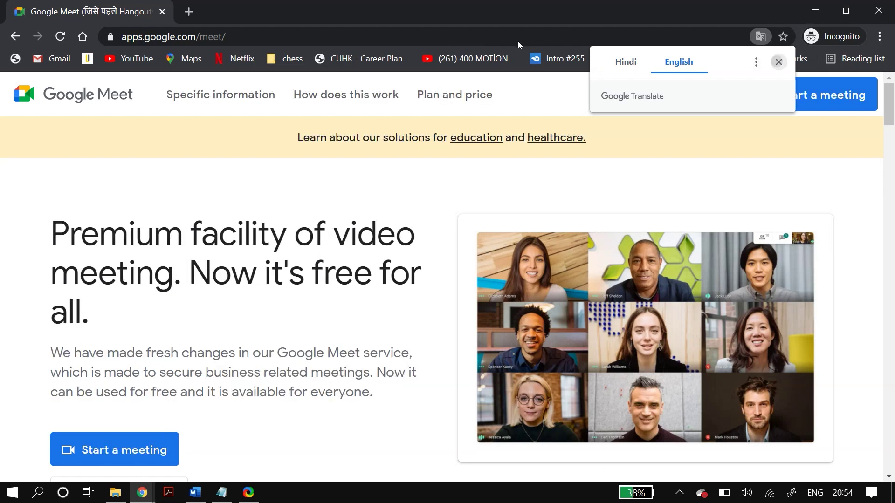
{"action": "scroll", "coordinate": [319, 150], "scroll_direction": "down", "scroll_amount": 5}
{"action": "scroll", "coordinate": [319, 150], "scroll_direction": "up", "scroll_amount": 5}
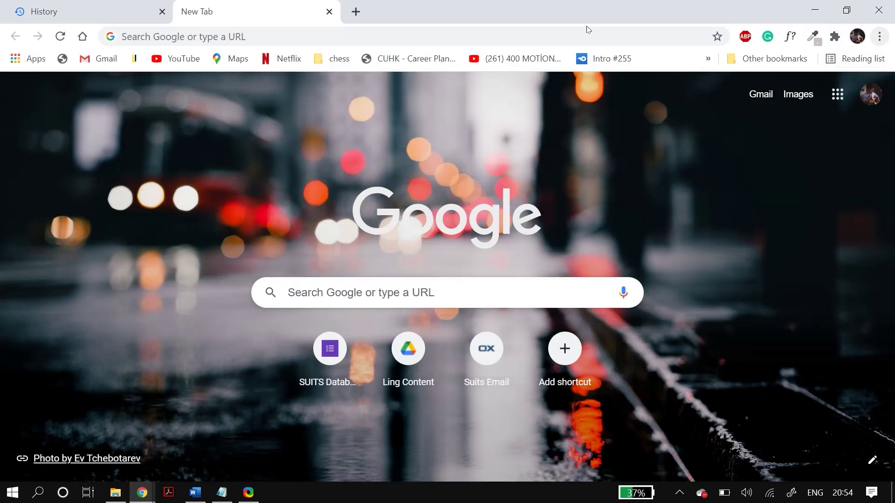
- Open the regular browser window's settings and go to the advanced Reset and clean up section
{"action": "key", "text": "alt+f"}
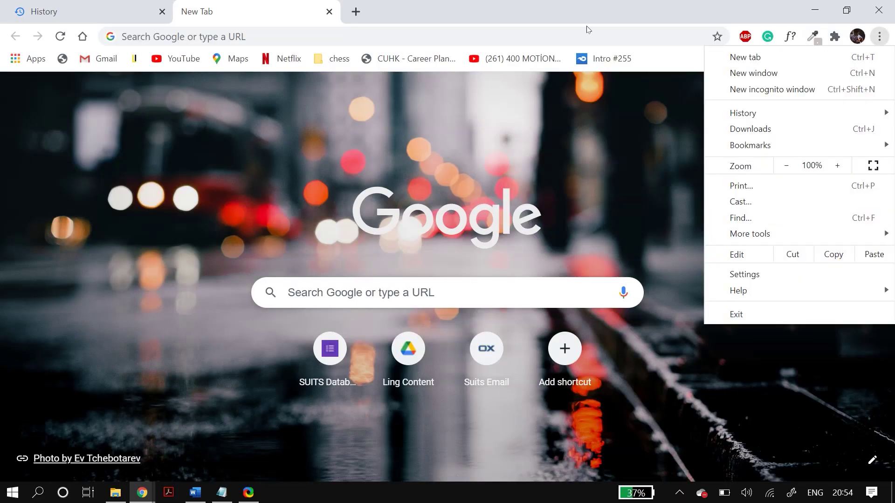
{"action": "key", "text": "Up"}
{"action": "key", "text": "Up"}
{"action": "key", "text": "Up"}
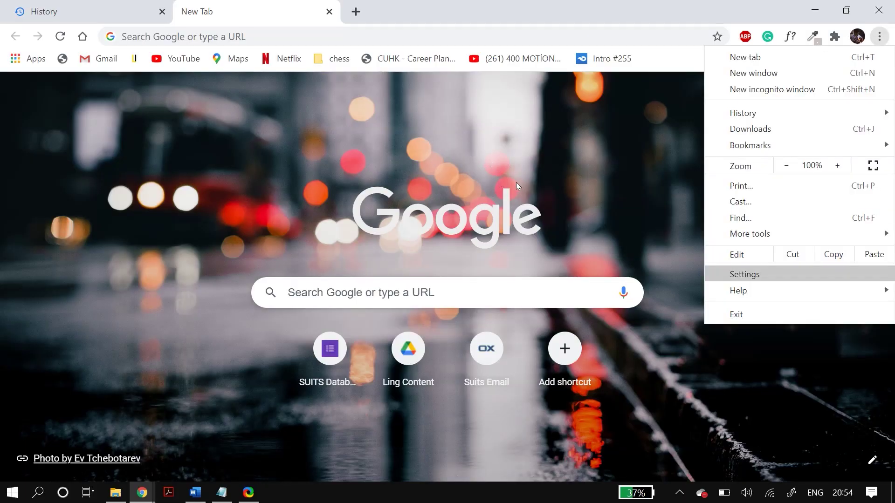
{"action": "key", "text": "Return"}
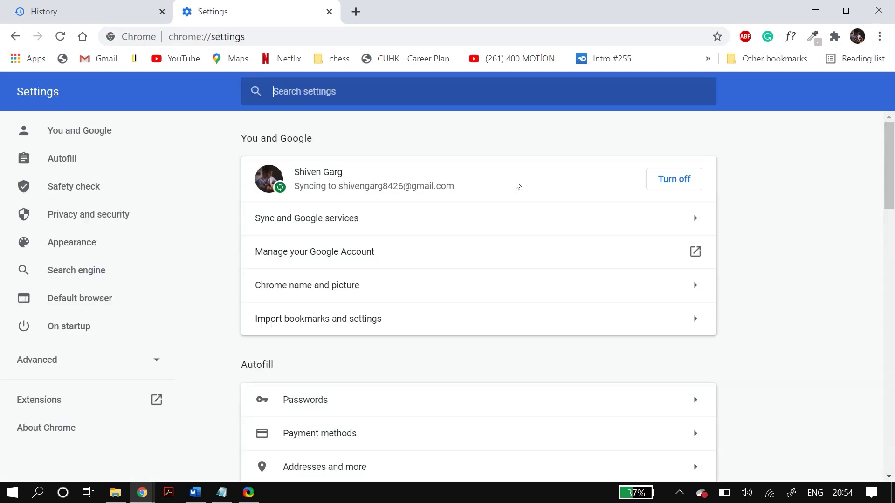
{"action": "key", "text": "Return"}
{"action": "scroll", "coordinate": [38, 244], "scroll_direction": "down", "scroll_amount": 3}
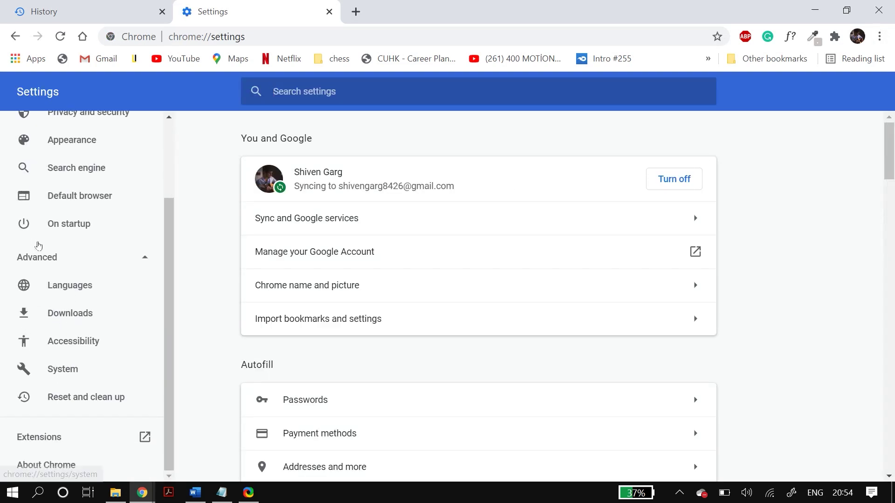
{"action": "key", "text": "Return"}
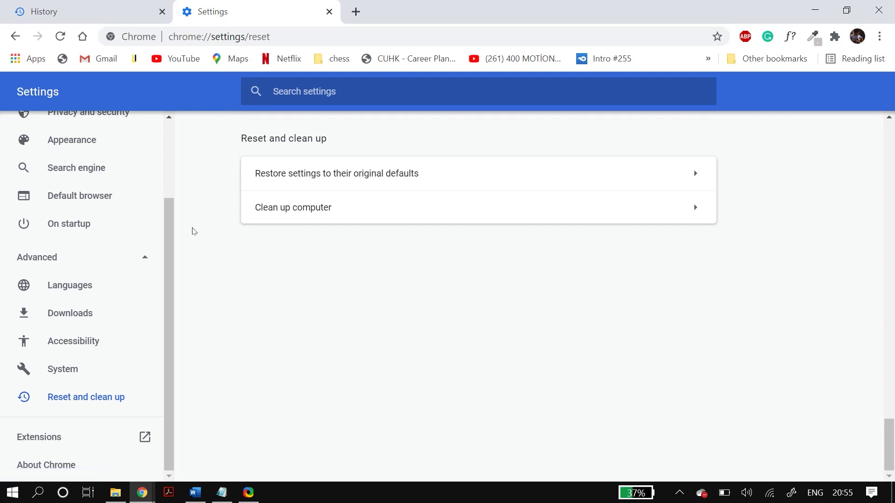
- Review the confirmation for restoring settings to their original defaults, and cancel it without resetting
{"action": "key", "text": "Tab"}
{"action": "key", "text": "Return"}
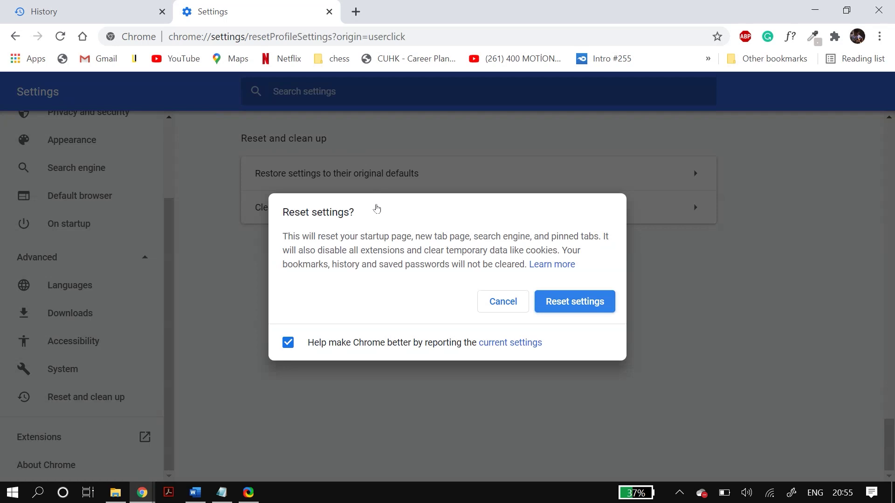
{"action": "key", "text": "shift+Tab"}
{"action": "key", "text": "Return"}
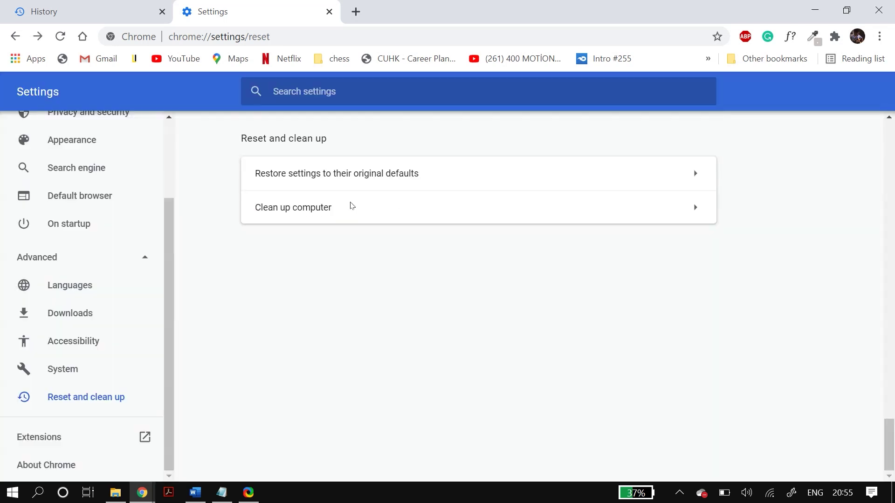
- Start the Clean up computer scan for harmful software and return to the Reset and clean up section
{"action": "key", "text": "Tab"}
{"action": "key", "text": "Return"}
{"action": "key", "text": "Tab"}
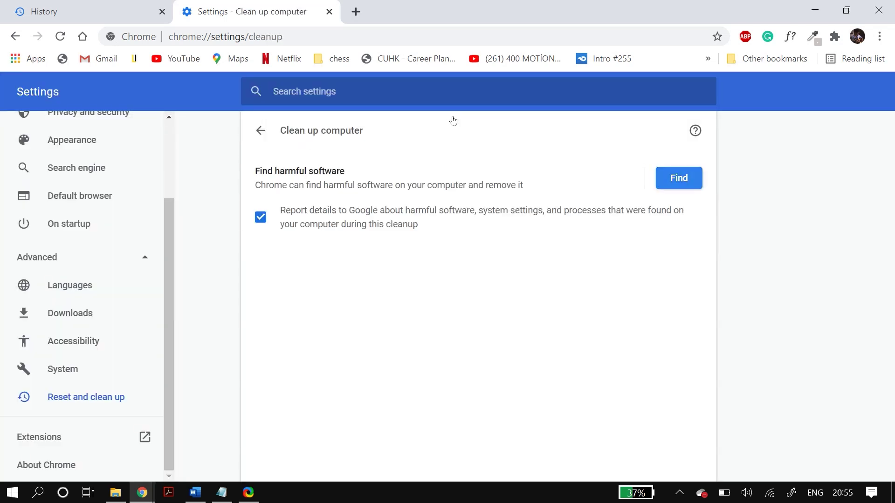
{"action": "key", "text": "Return"}
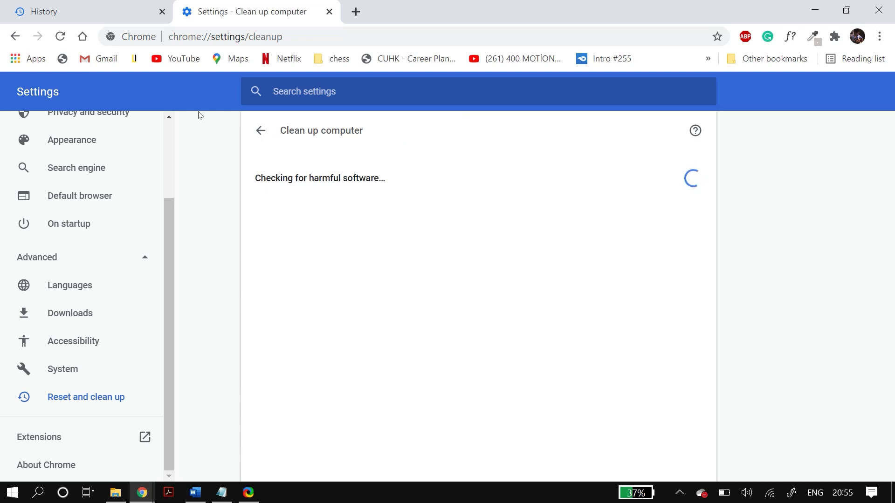
{"action": "key", "text": "alt+Left"}
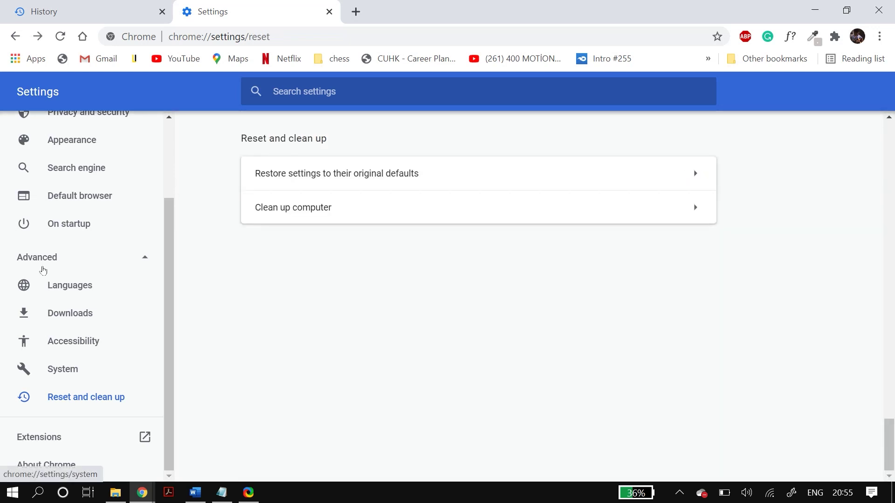
- Check for browser updates on the About Chrome page and replace the settings tab with a new tab
{"action": "key", "text": "alt+Left"}
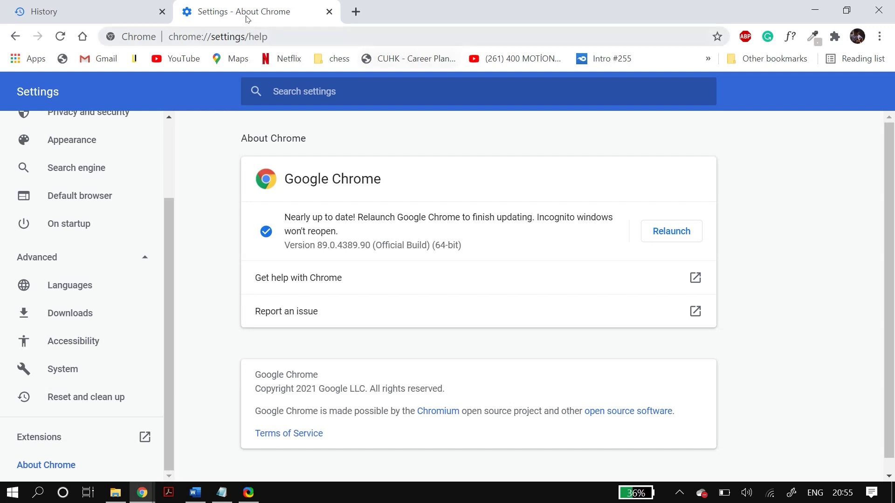
{"action": "left_click", "coordinate": [356, 11]}
{"action": "middle_click", "coordinate": [220, 10]}
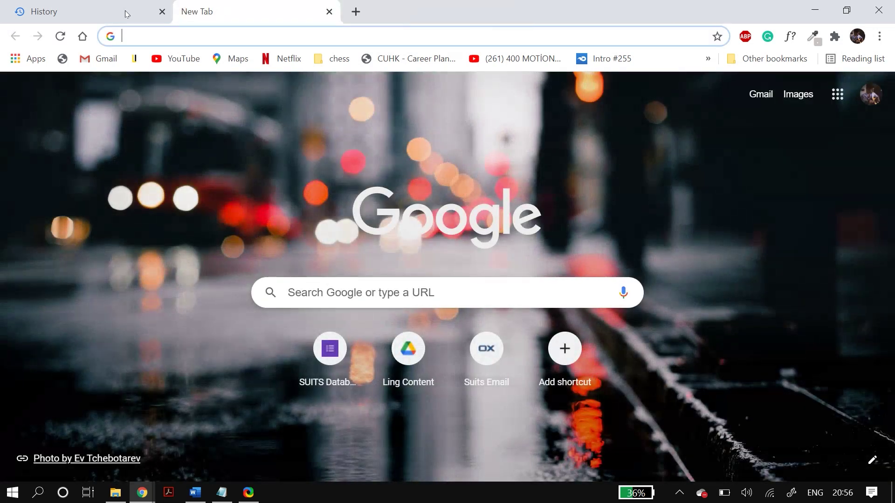
- Open the Google Meet home page at meet.google.com in the regular browser window
{"action": "type", "text": "google me"}
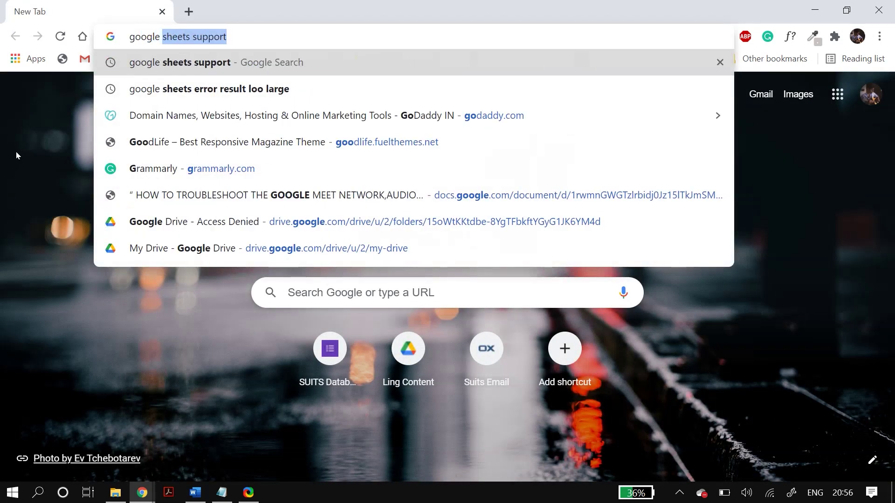
{"action": "key", "text": "Down"}
{"action": "key", "text": "Down"}
{"action": "key", "text": "Down"}
{"action": "key", "text": "Down"}
{"action": "key", "text": "Down"}
{"action": "key", "text": "Return"}
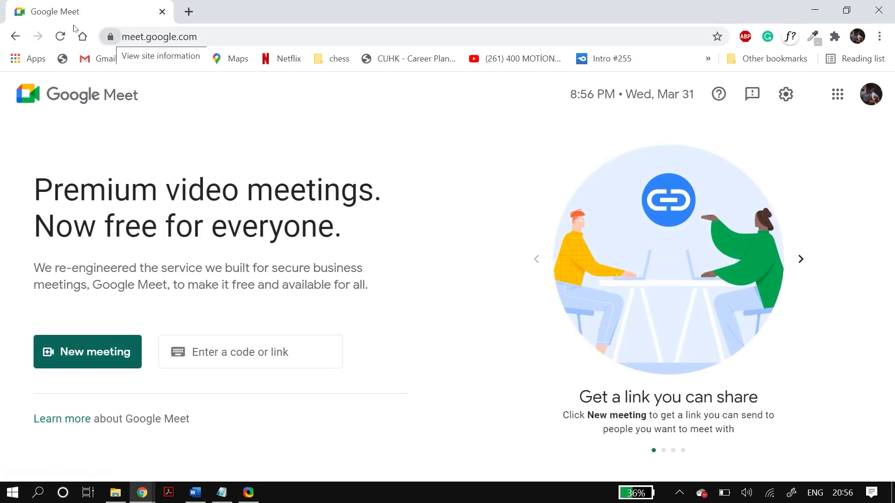
- Open the site settings for meet.google.com from its site information and go to the permissions list
{"action": "left_click", "coordinate": [110, 36]}
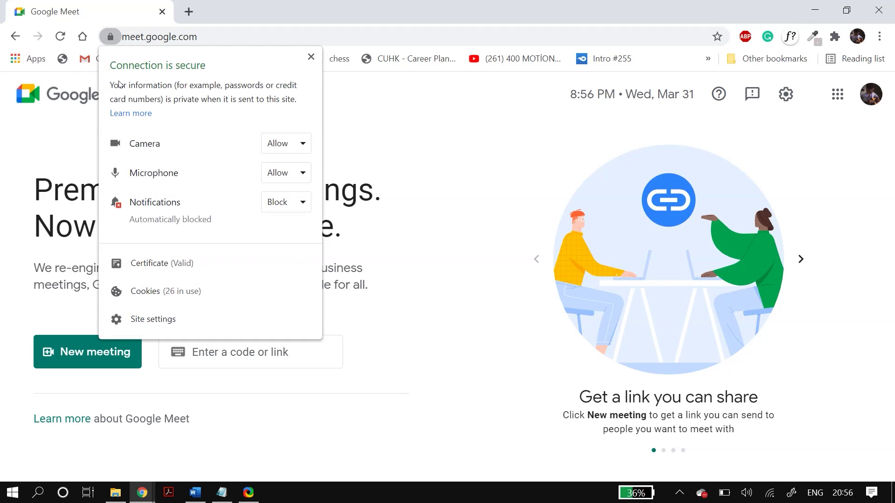
{"action": "key", "text": "Return"}
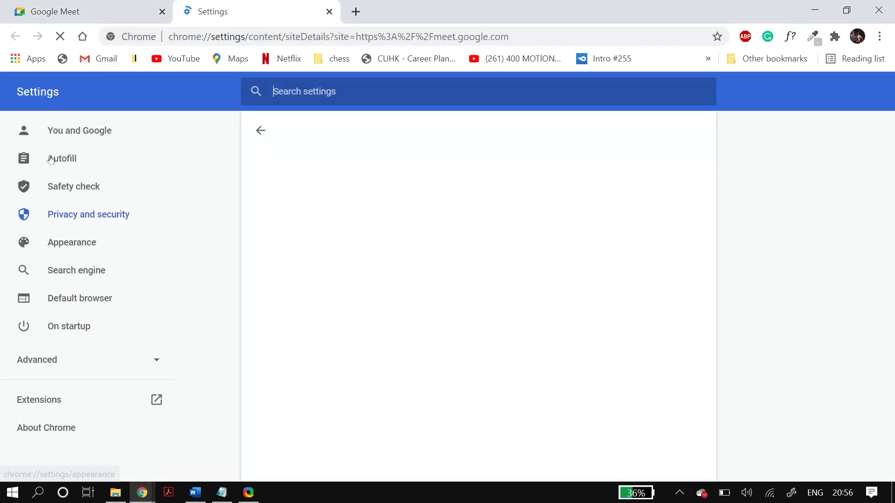
{"action": "scroll", "coordinate": [581, 238], "scroll_direction": "down", "scroll_amount": 2}
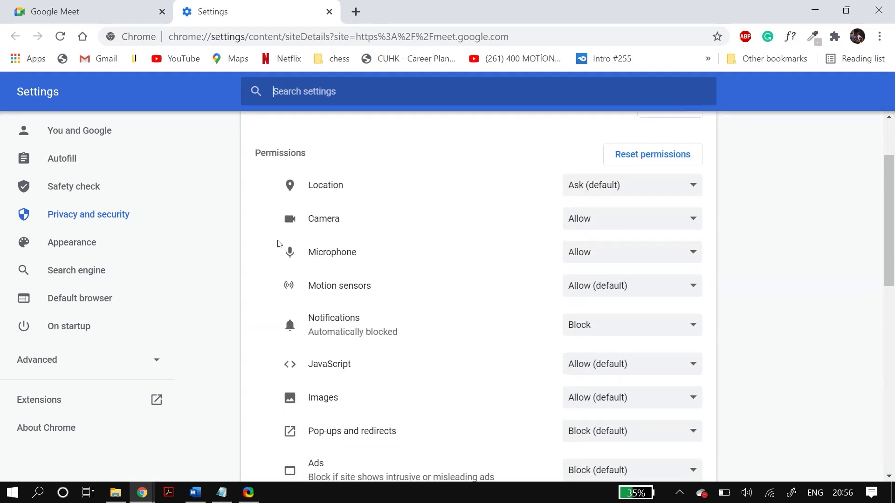
- Review the options of the JavaScript permission for meet.google.com and leave the permission as it is
{"action": "left_click_drag", "start_coordinate": [308, 365], "coordinate": [405, 364]}
{"action": "left_click", "coordinate": [423, 369]}
{"action": "left_click", "coordinate": [602, 365]}
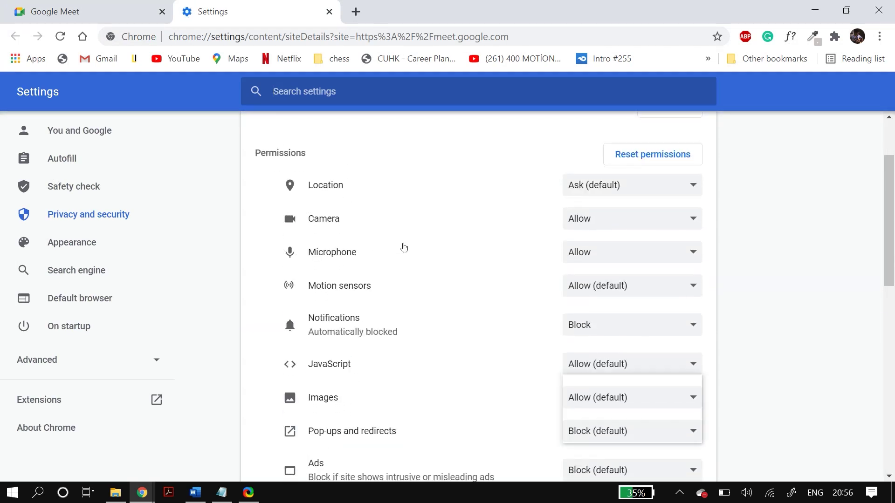
{"action": "key", "text": "Escape"}
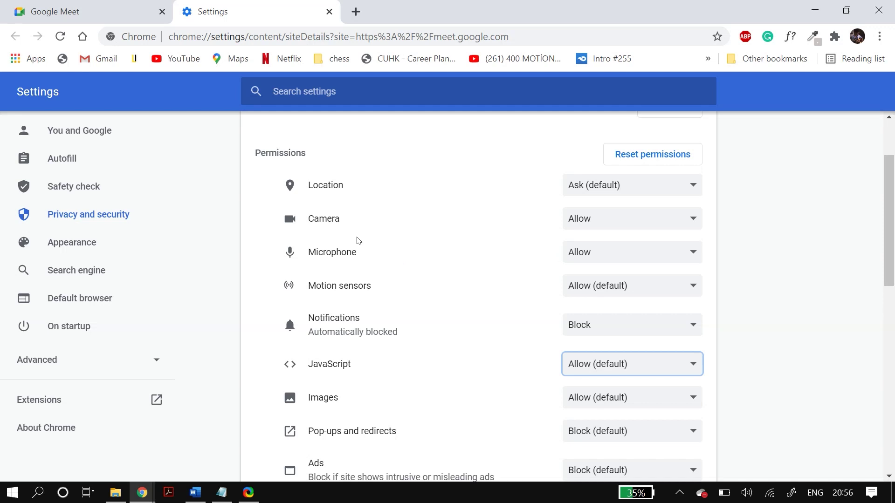
- Set the Location permission for meet.google.com to Allow
{"action": "left_click", "coordinate": [602, 185]}
{"action": "left_click", "coordinate": [600, 229]}
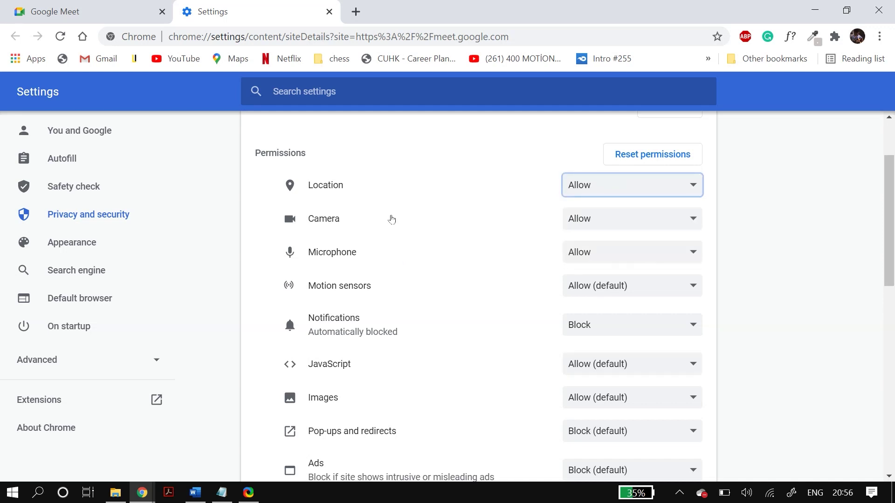
- Review the remaining permissions listed for meet.google.com and return to the Google Meet page
{"action": "scroll", "coordinate": [392, 220], "scroll_direction": "down", "scroll_amount": 4}
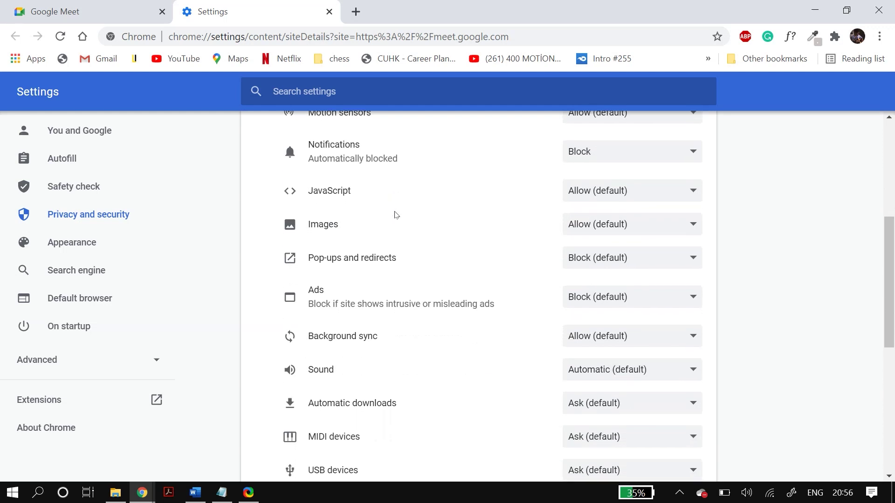
{"action": "scroll", "coordinate": [395, 214], "scroll_direction": "down", "scroll_amount": 8}
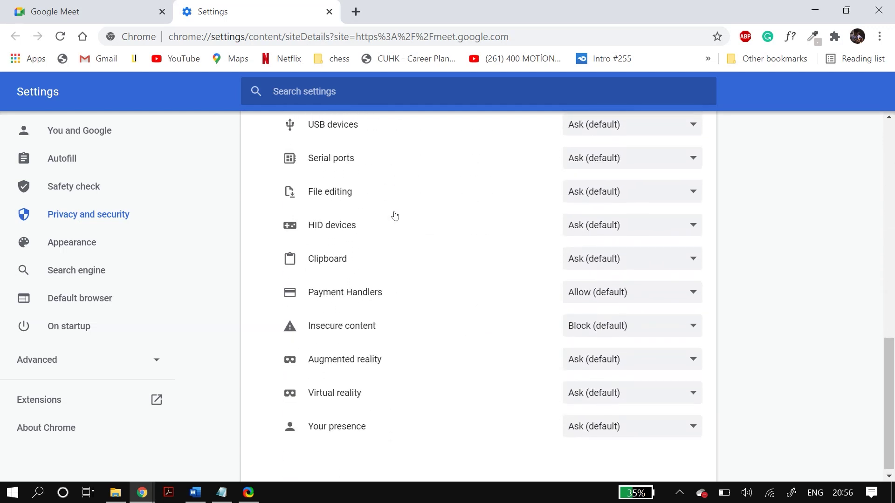
{"action": "scroll", "coordinate": [395, 216], "scroll_direction": "up", "scroll_amount": 15}
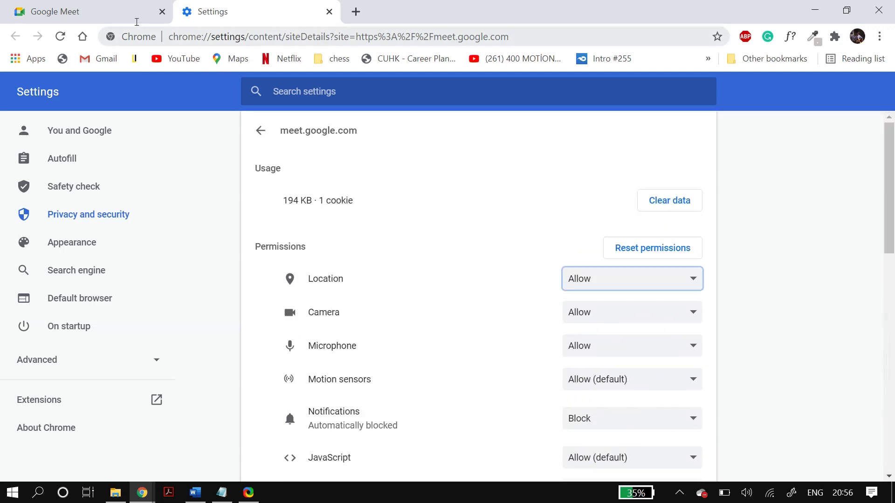
{"action": "left_click", "coordinate": [124, 13]}
- Switch to Device Manager from the desktop and expand the Display adapters category
{"action": "key", "text": "super+d"}
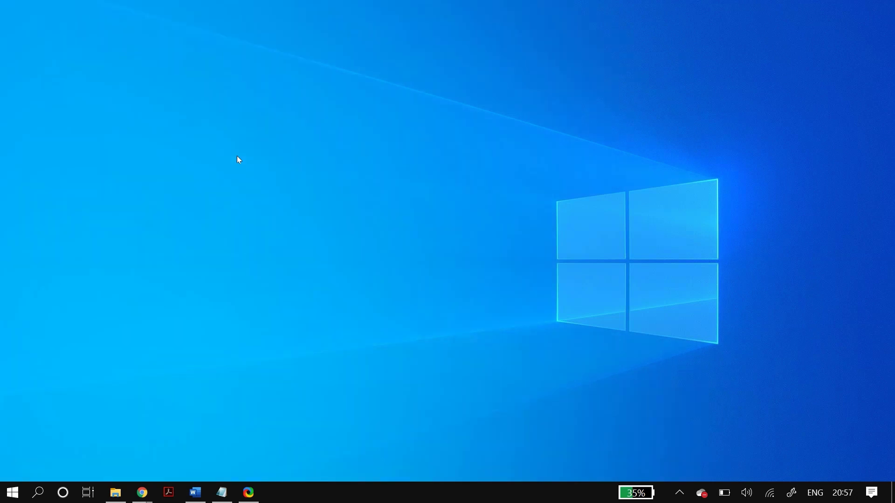
{"action": "key", "text": "super"}
{"action": "type", "text": "devic"}
{"action": "key", "text": "Return"}
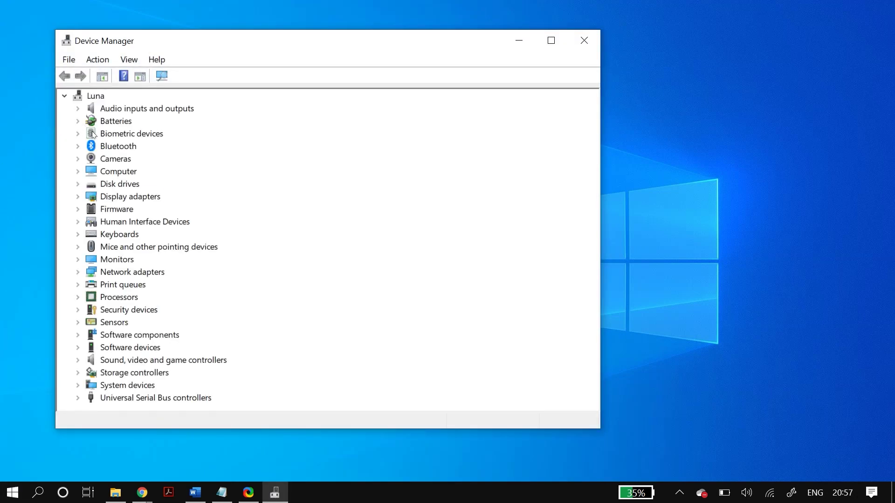
{"action": "key", "text": "d"}
{"action": "key", "text": "d"}
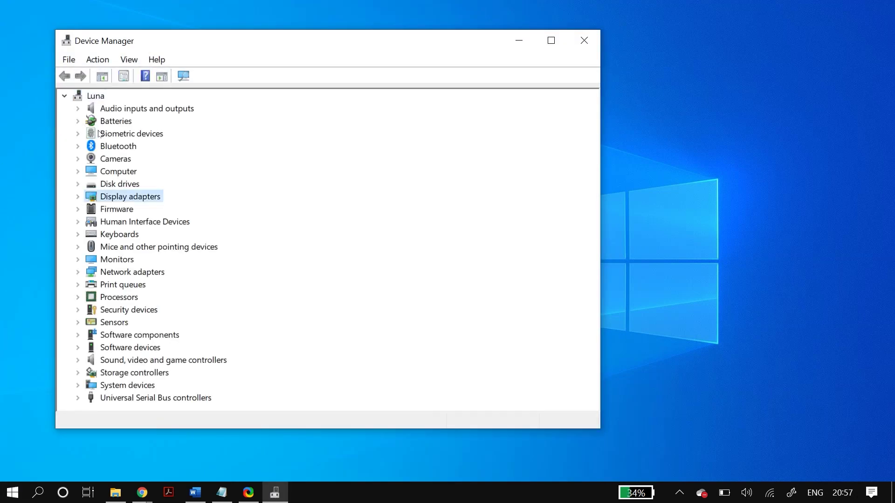
{"action": "key", "text": "Right"}
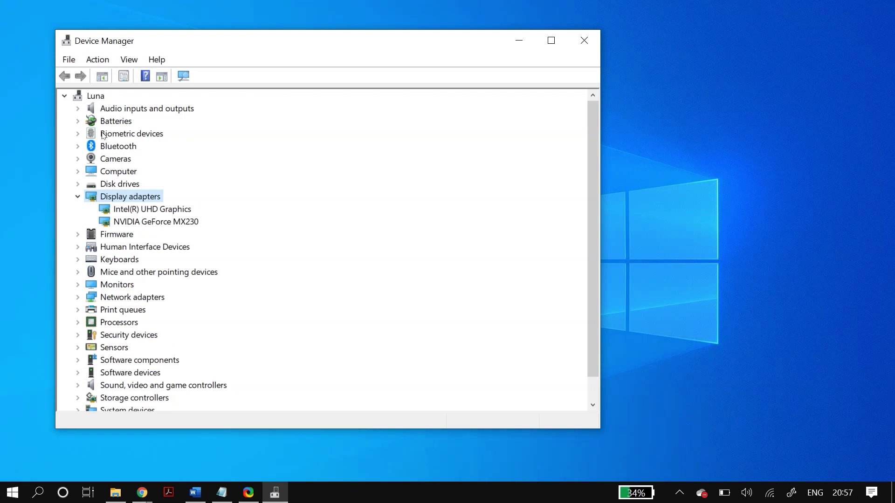
- Uninstall the Intel(R) UHD Graphics display adapter without deleting its driver software
{"action": "key", "text": "Down"}
{"action": "key", "text": "shift+F10"}
{"action": "key", "text": "Down"}
{"action": "key", "text": "Down"}
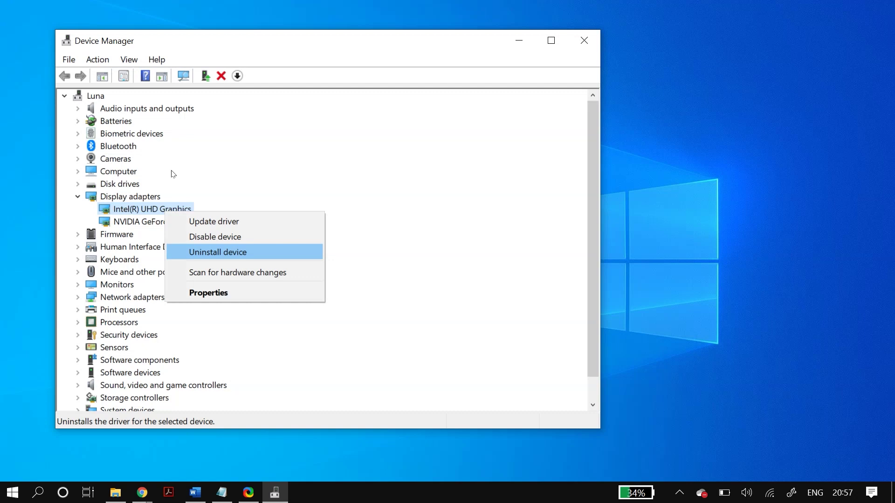
{"action": "key", "text": "Return"}
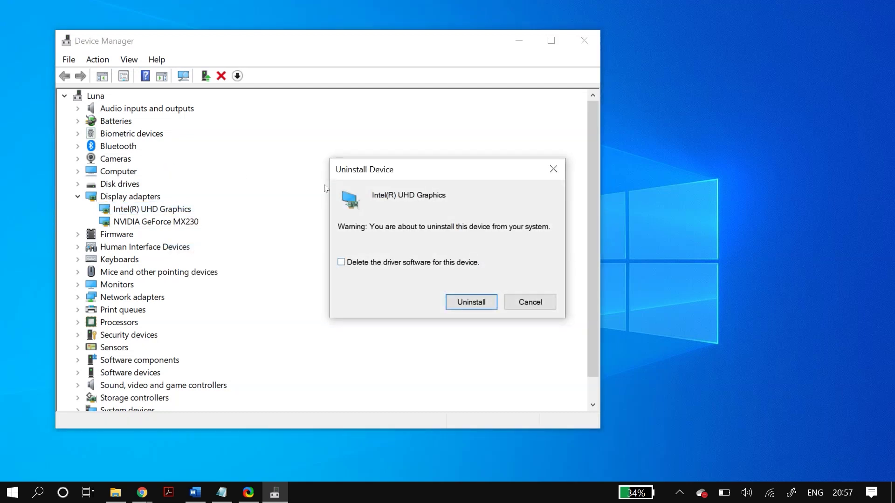
{"action": "key", "text": "Return"}
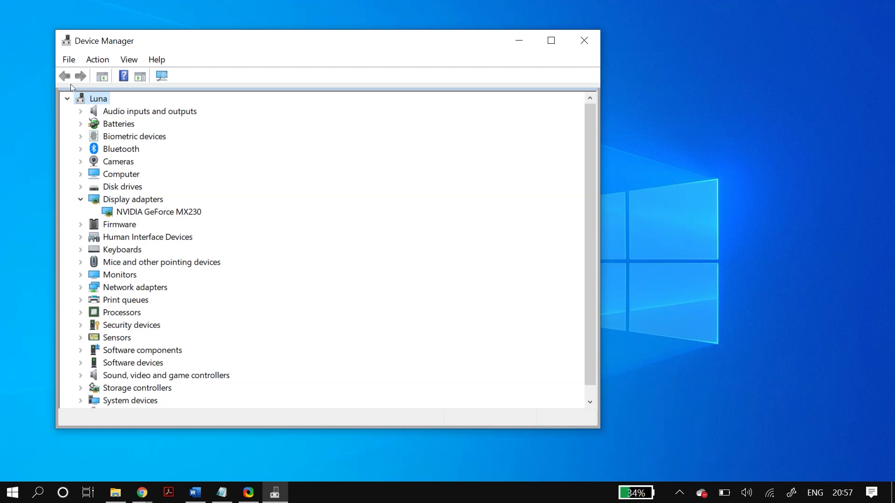
- Scan the computer for hardware changes to detect the removed display adapter again
{"action": "left_click", "coordinate": [98, 60]}
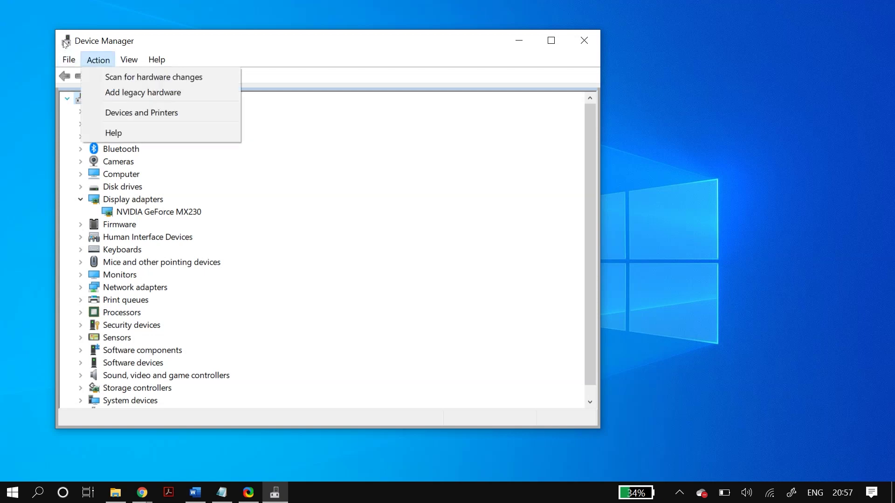
{"action": "key", "text": "a"}
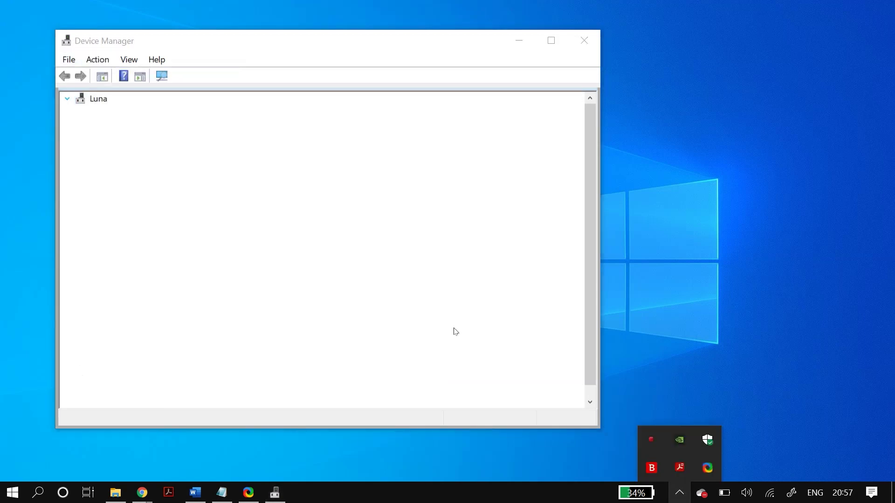
{"action": "left_click", "coordinate": [98, 60]}
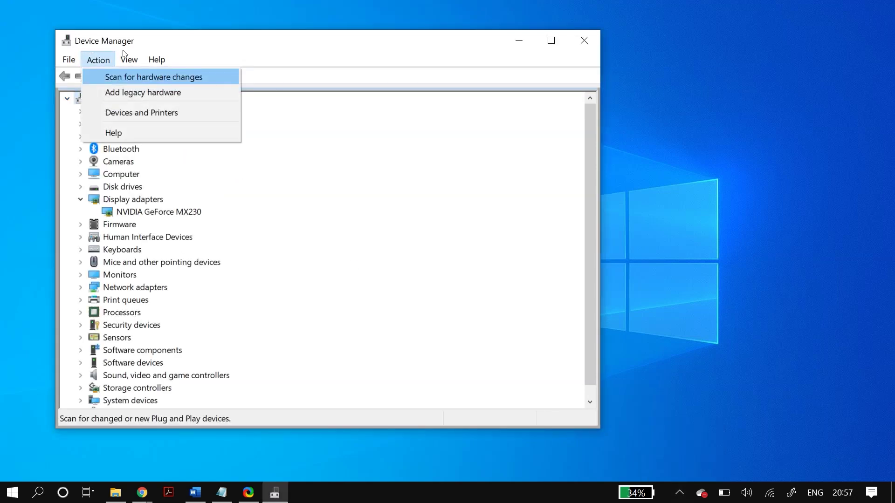
{"action": "key", "text": "Return"}
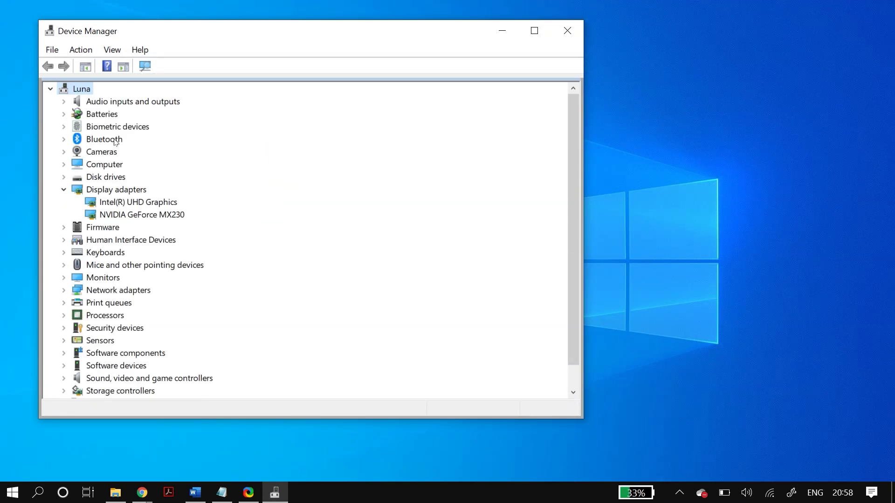
- Update the Intel(R) UHD Graphics driver by installing the first Intel(R) UHD Graphics model from the computer's list of available drivers
{"action": "right_click", "coordinate": [156, 202]}
{"action": "left_click", "coordinate": [196, 212]}
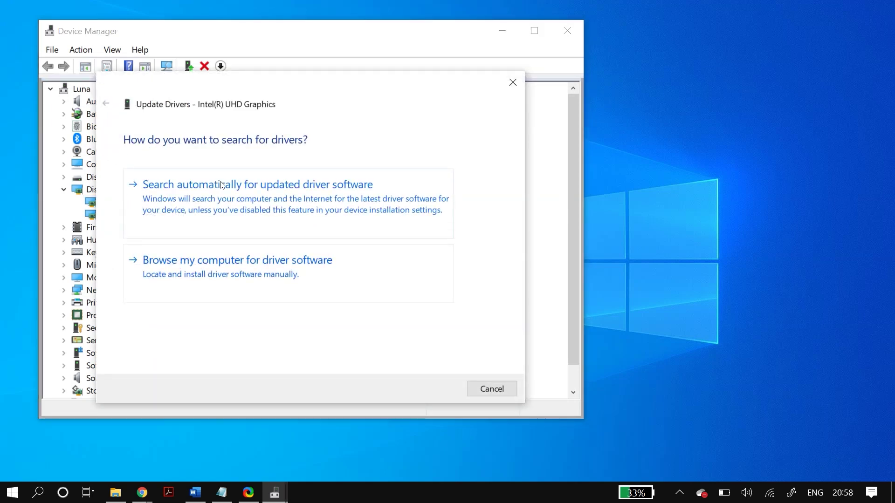
{"action": "key", "text": "Down"}
{"action": "key", "text": "Return"}
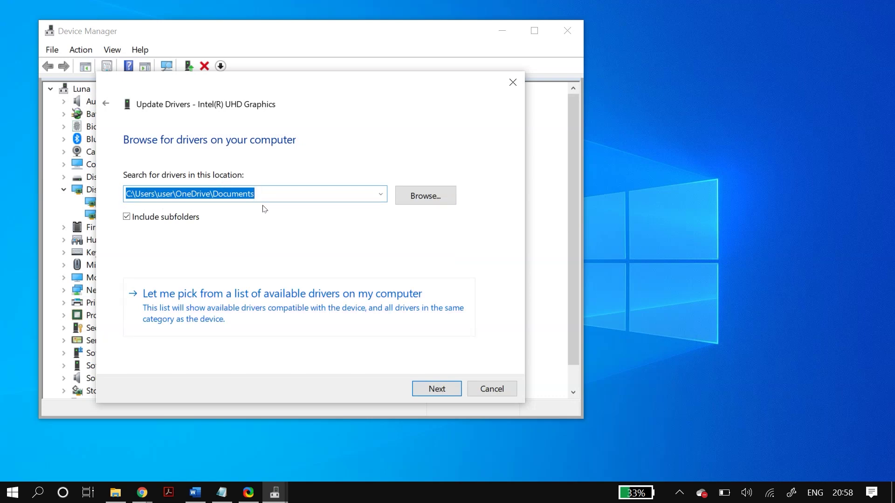
{"action": "key", "text": "alt+l"}
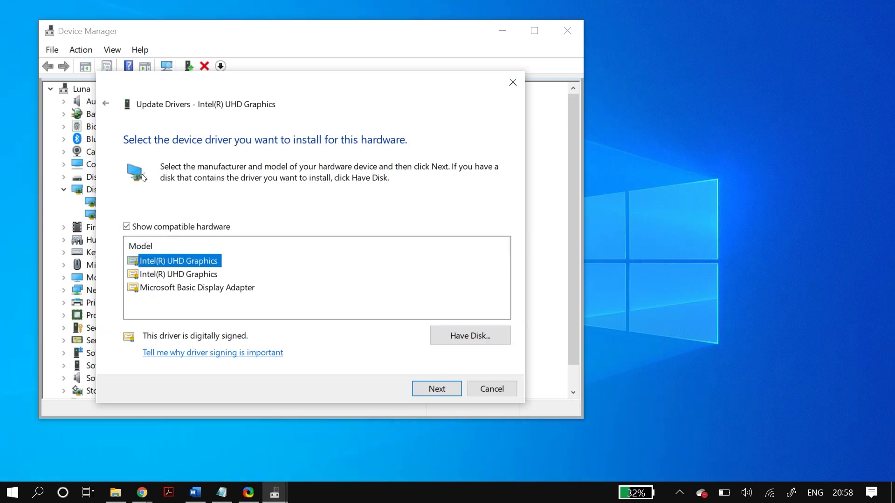
{"action": "key", "text": "Return"}
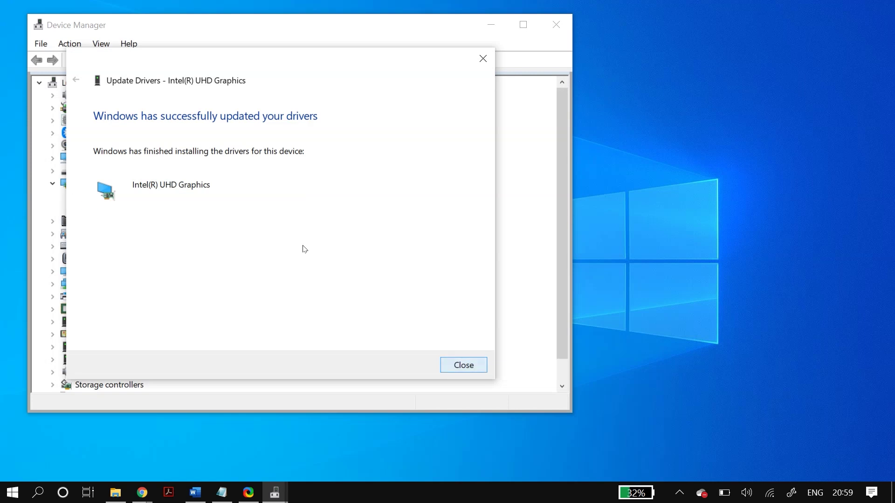
{"action": "key", "text": "Return"}
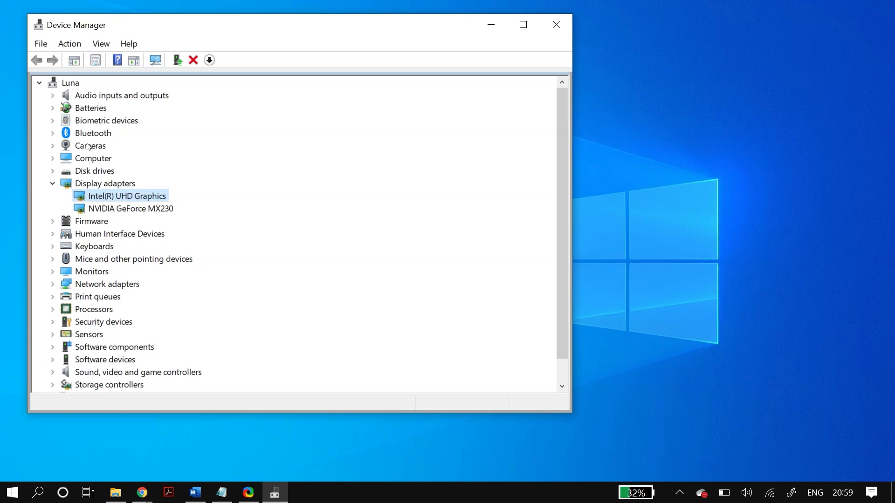
- Select the NVIDIA GeForce MX230 adapter, then switch to Chrome and search Google for "nvidia mx230 driver"
{"action": "key", "text": "Down"}
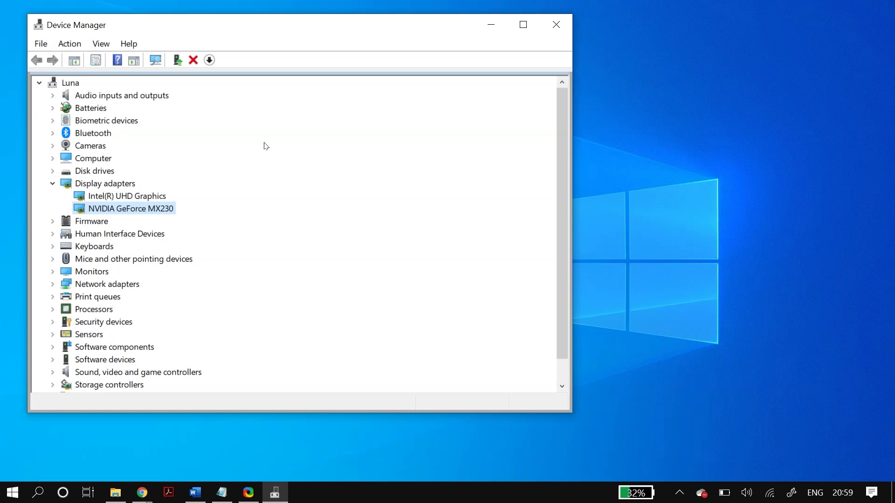
{"action": "key", "text": "alt+Tab"}
{"action": "type", "text": "nvidia"}
{"action": "key", "text": "Down"}
{"action": "key", "text": "Return"}
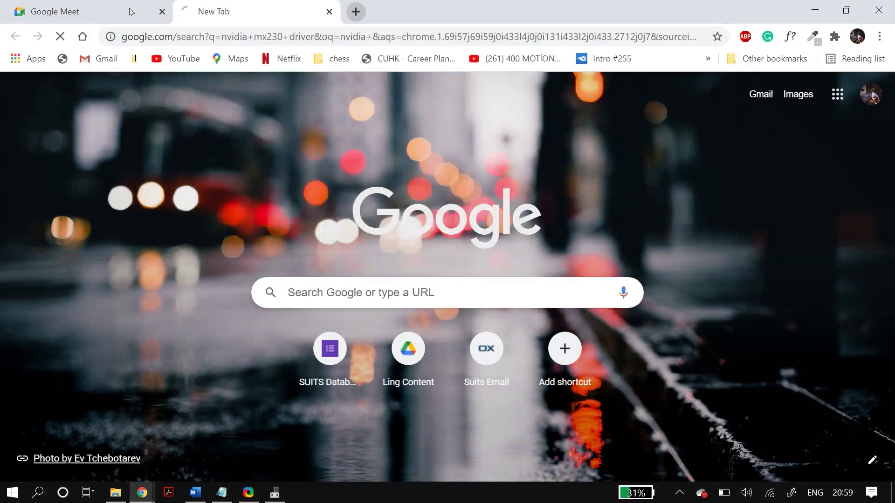